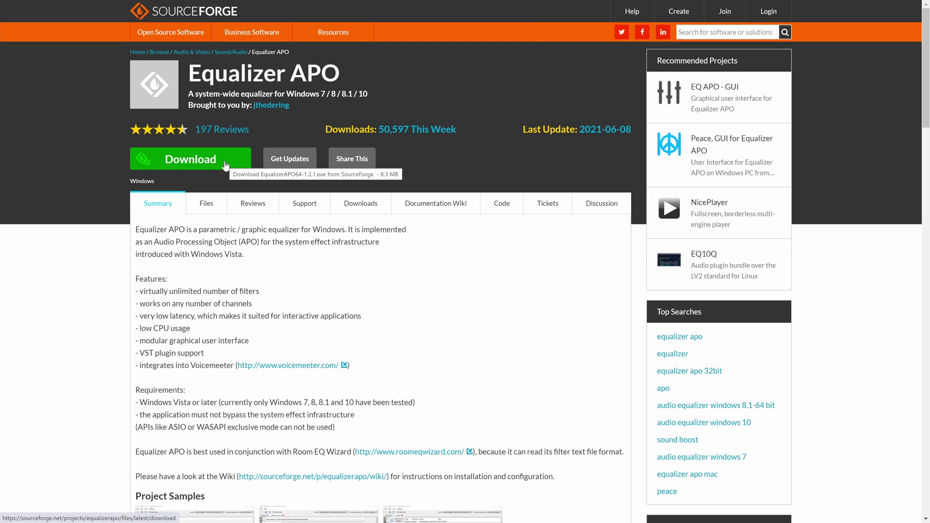
# Start the Equalizer APO download, view then close the mirror list, and go back to the summary page
pyautogui.click(226, 166)
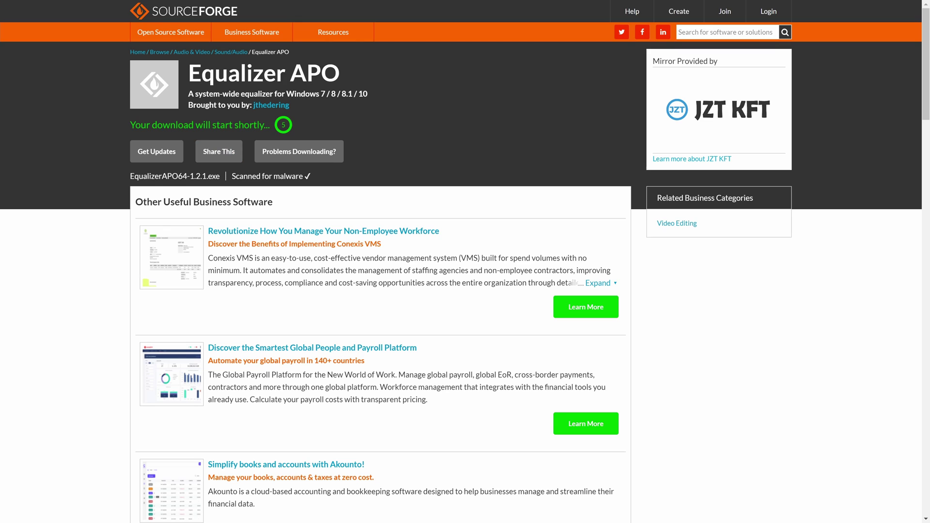
pyautogui.moveTo(130, 125); pyautogui.dragTo(265, 126)
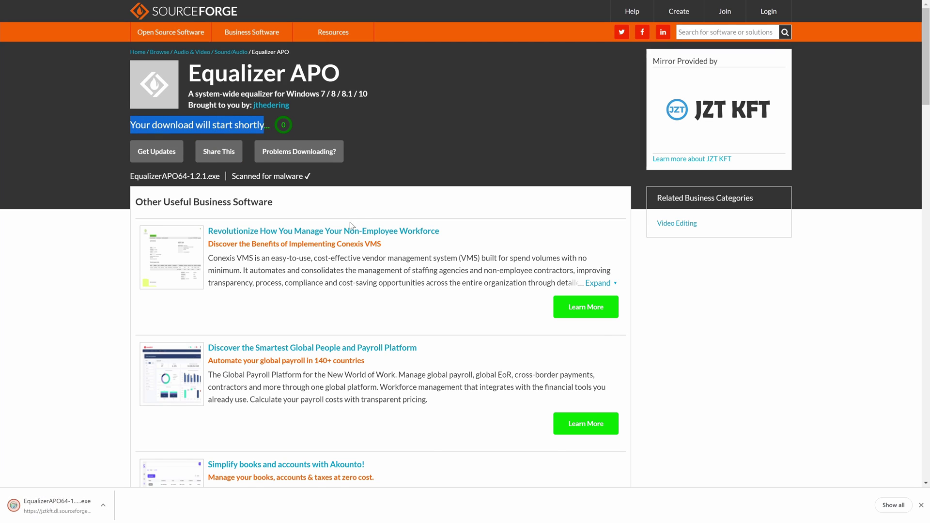
pyautogui.click(340, 159)
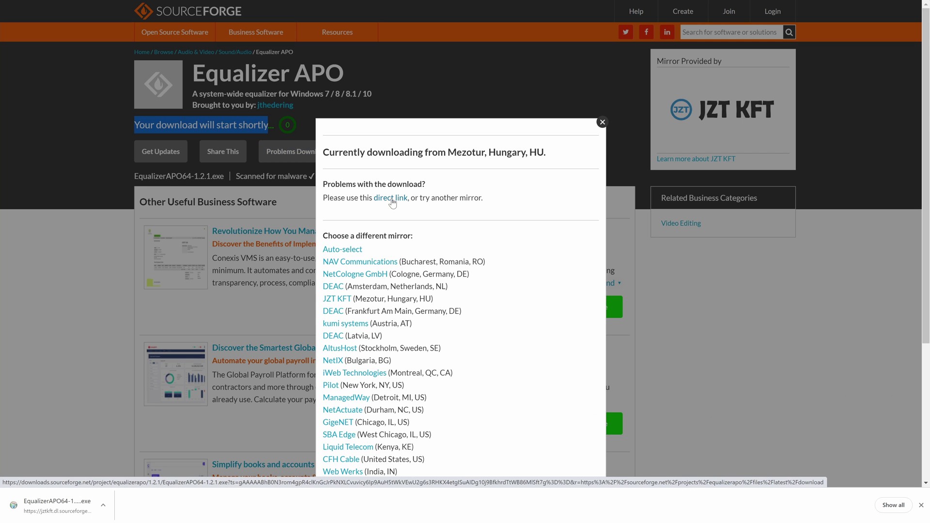
pyautogui.click(602, 122)
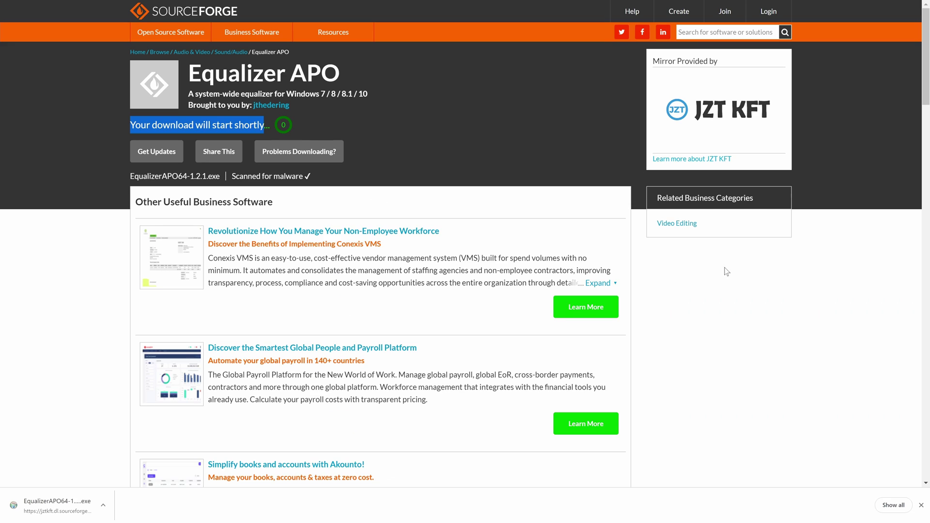
pyautogui.hotkey('alt', 'Left')
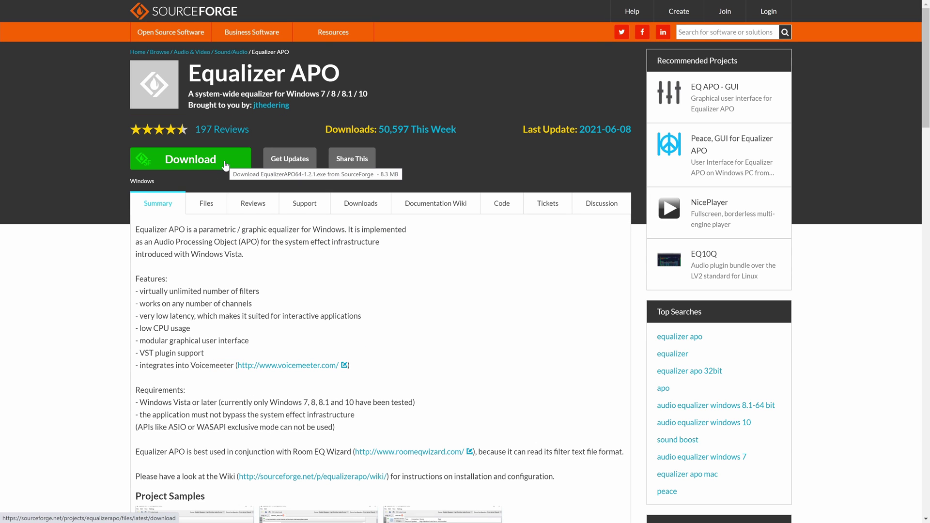
# Download EqualizerAPO64-1.2.1.exe from the project's 1.2.1 Files listing
pyautogui.click(380, 209)
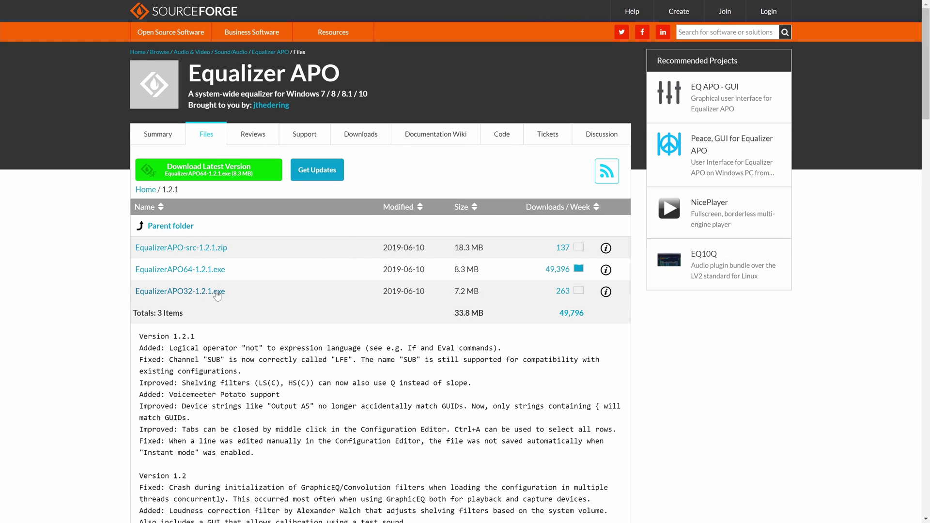
pyautogui.click(209, 170)
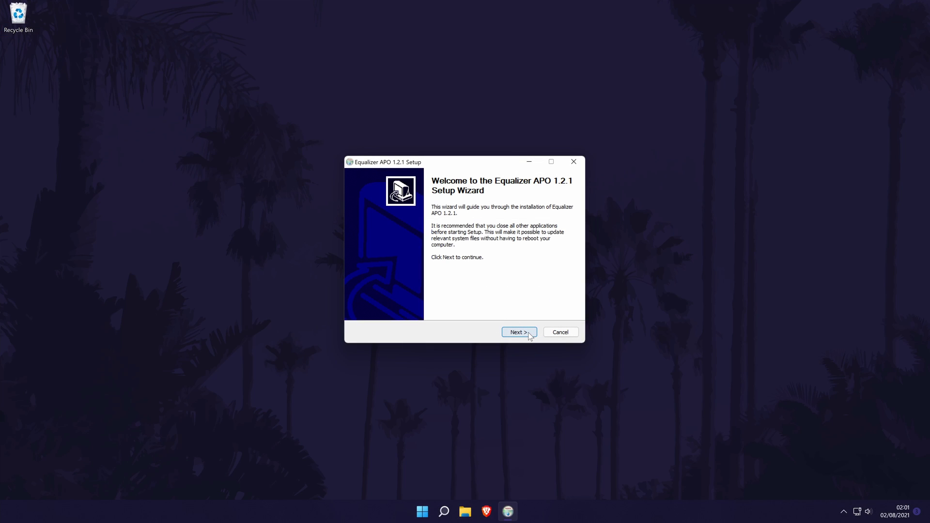
# Agree to the licence, keep C:\Program Files\EqualizerAPO as destination, and choose not to create shortcuts
pyautogui.click(517, 333)
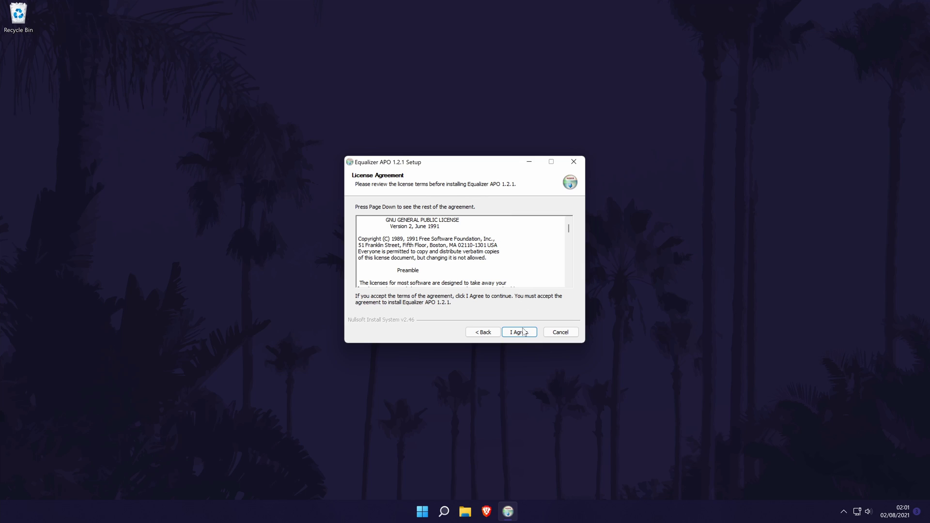
pyautogui.click(521, 334)
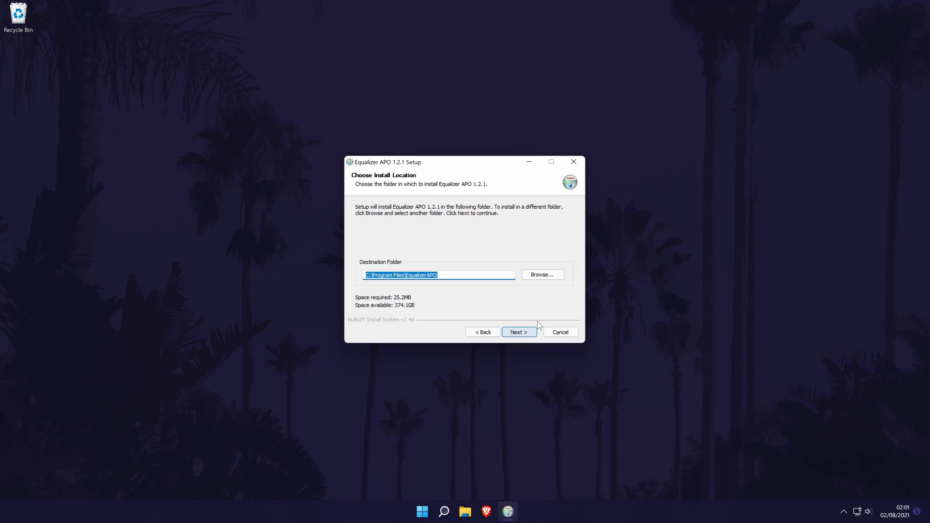
pyautogui.click(464, 276)
pyautogui.hotkey('shift', 'Home')
pyautogui.click(528, 335)
pyautogui.click(392, 311)
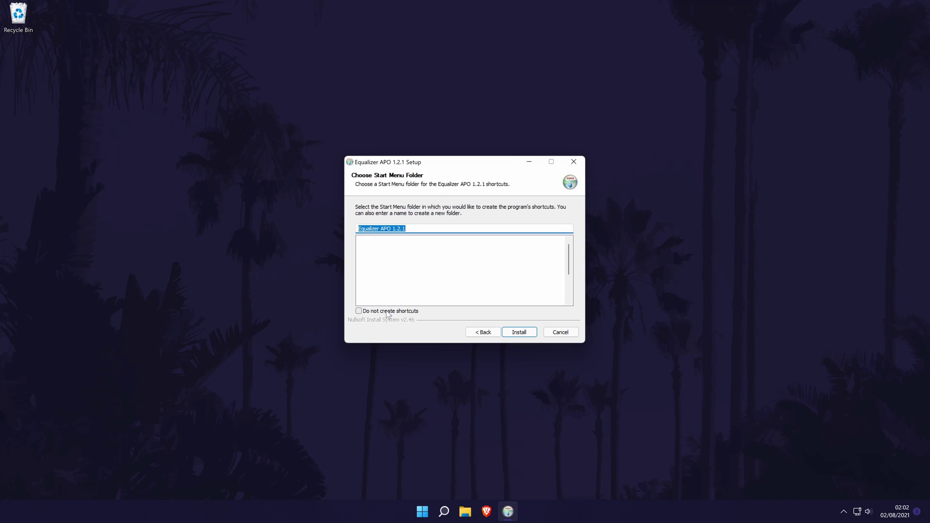
# Run the install, tick Headphones and Speakers (leaving LU28R55 unticked) in the Configurator, and confirm both dialogs
pyautogui.click(531, 333)
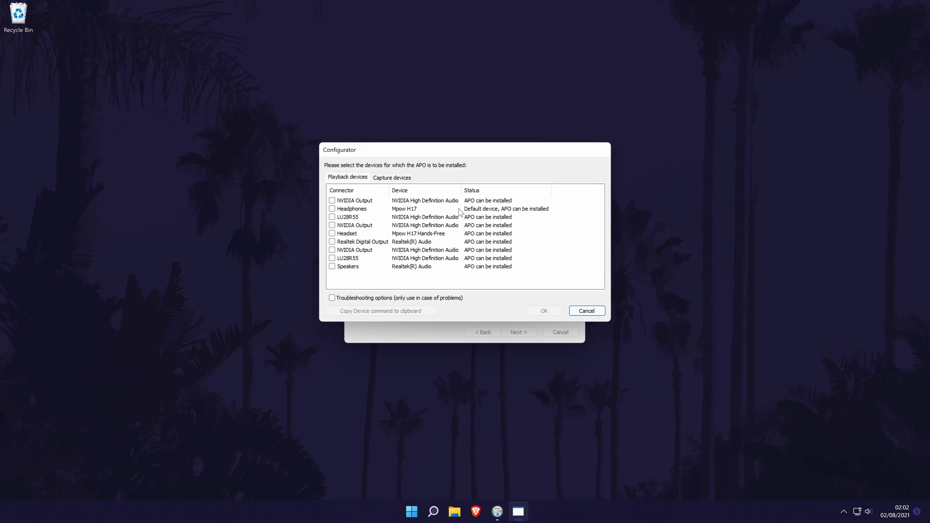
pyautogui.click(334, 210)
pyautogui.click(335, 267)
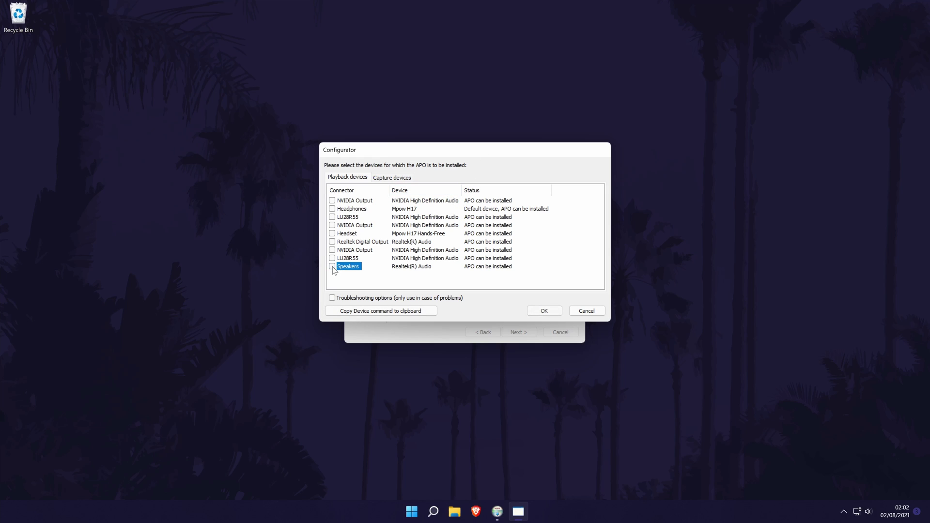
pyautogui.click(333, 218)
pyautogui.click(333, 217)
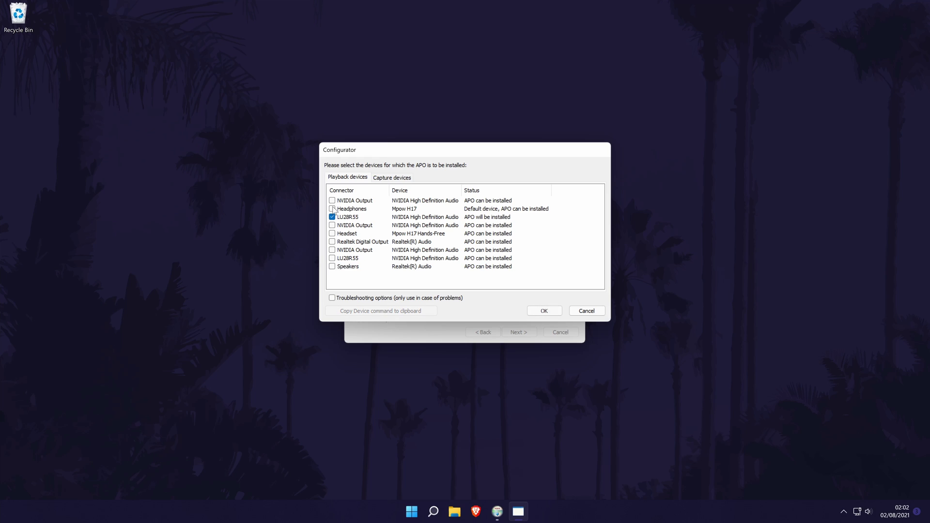
pyautogui.click(332, 217)
pyautogui.click(332, 267)
pyautogui.click(332, 209)
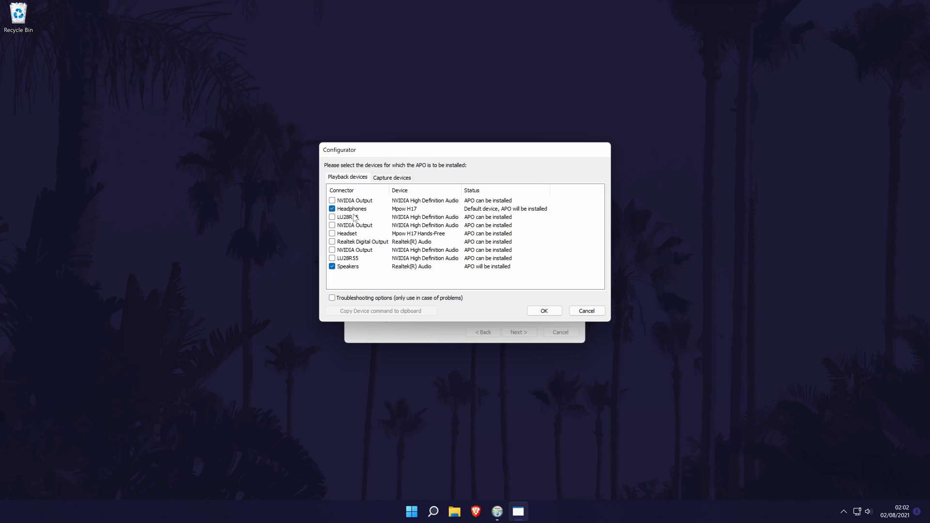
pyautogui.click(332, 209)
pyautogui.click(332, 209)
pyautogui.click(555, 311)
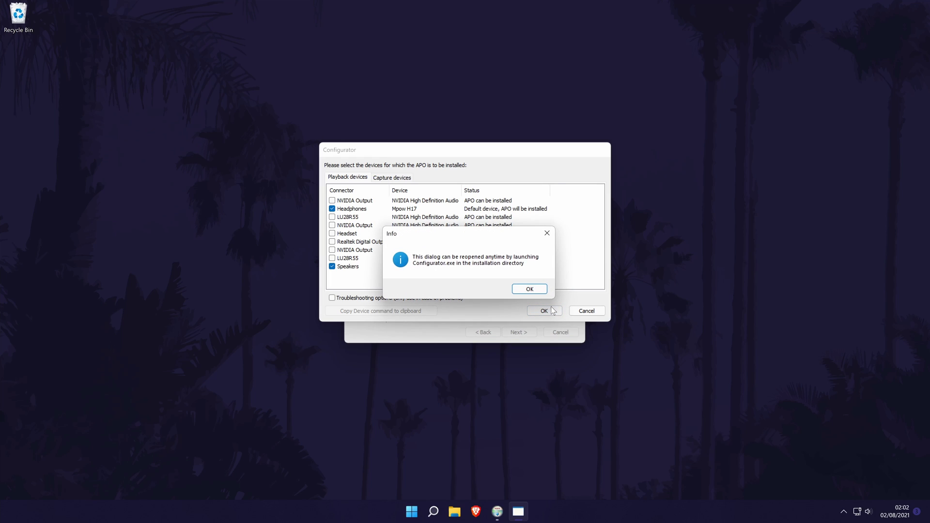
pyautogui.click(527, 289)
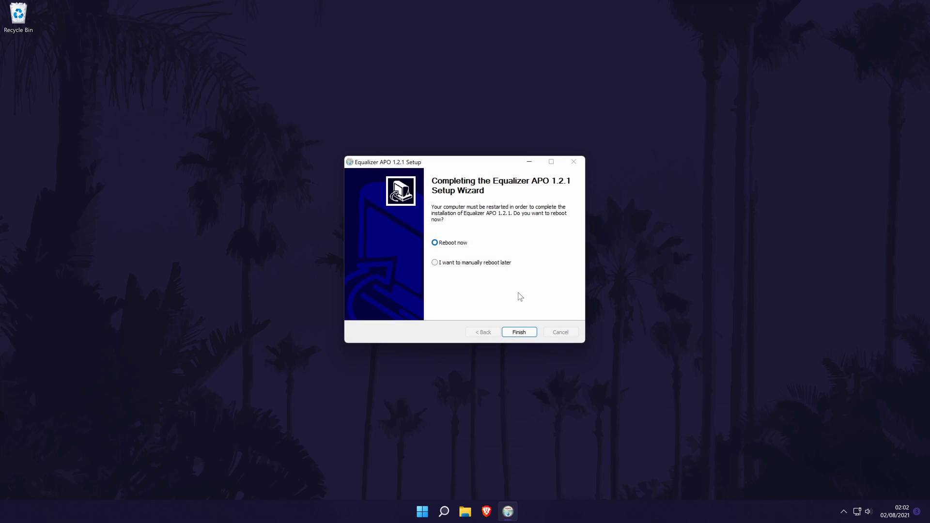
# Pick 'I want to manually reboot later' and finish the Setup Wizard
pyautogui.click(463, 261)
pyautogui.click(531, 333)
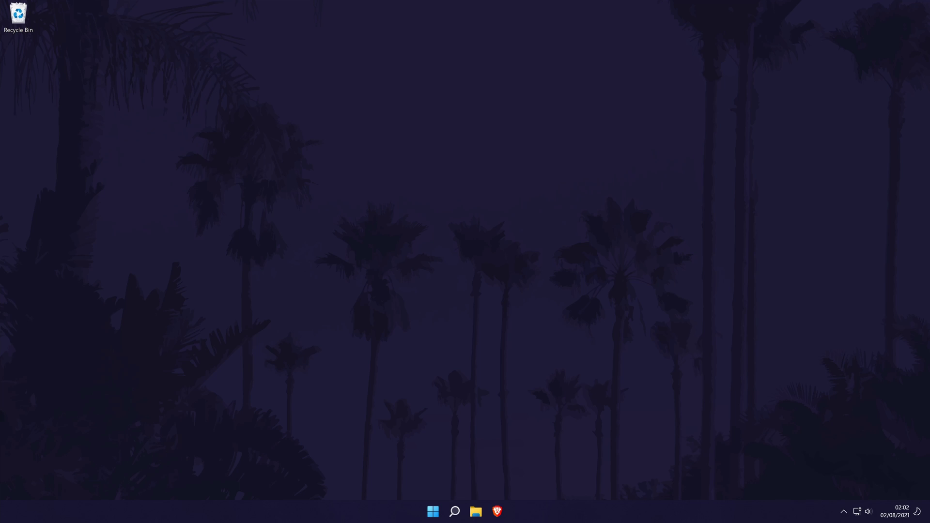
# Browse This PC > C: > Program Files > EqualizerAPO and launch the Editor application
pyautogui.press('super+e')
pyautogui.click(339, 292)
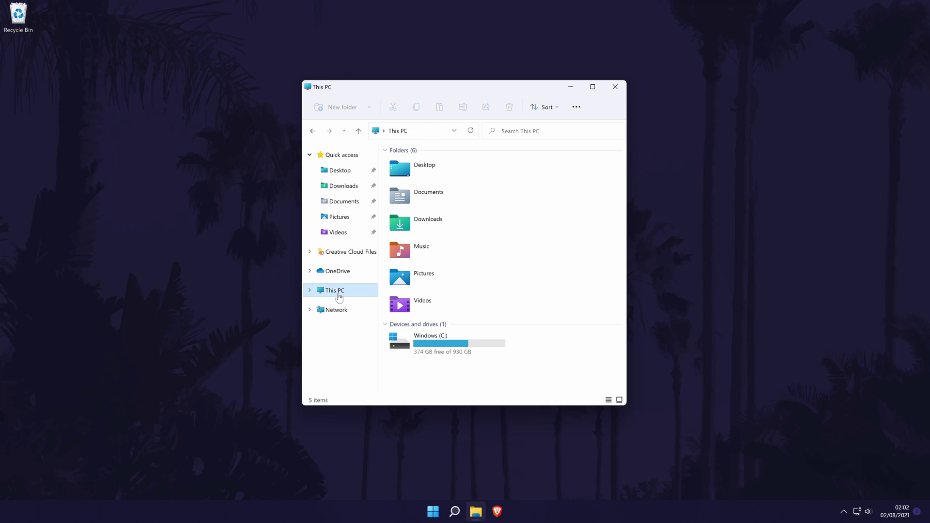
pyautogui.doubleClick(458, 344)
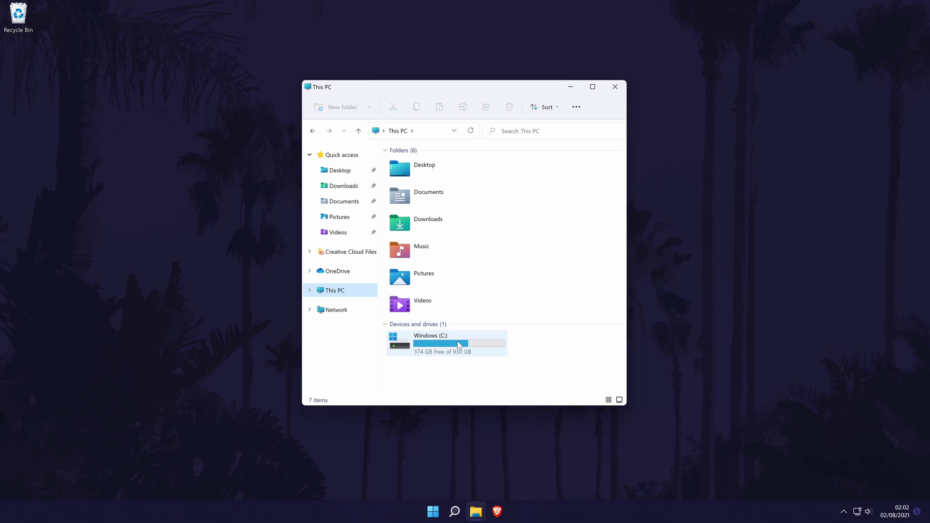
pyautogui.doubleClick(420, 210)
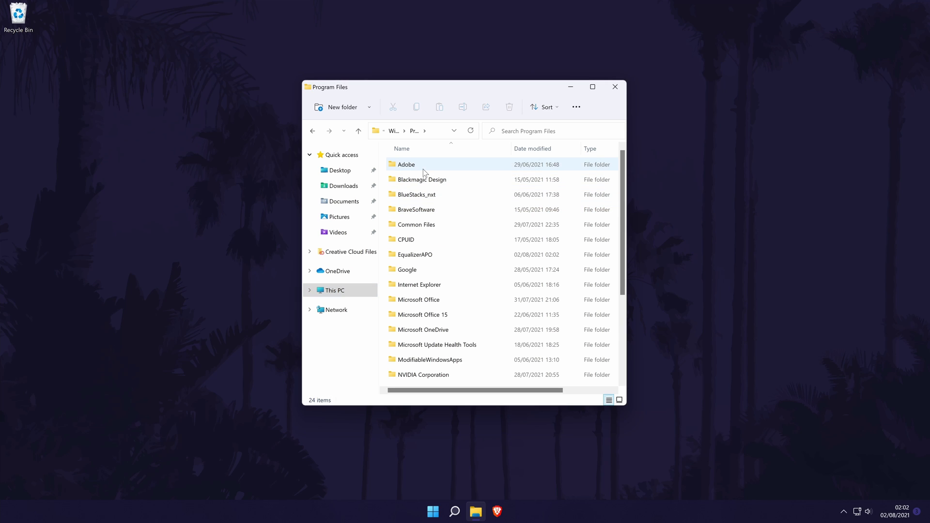
pyautogui.doubleClick(434, 256)
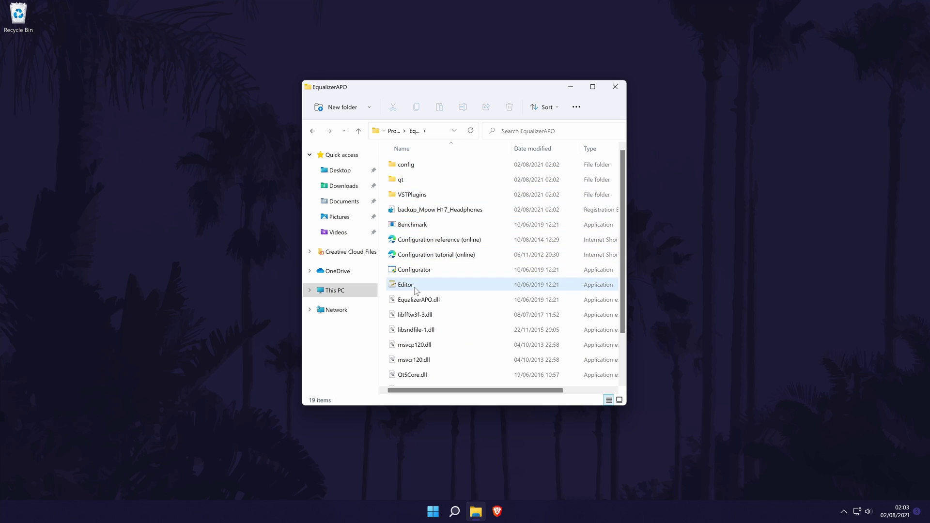
pyautogui.click(426, 286)
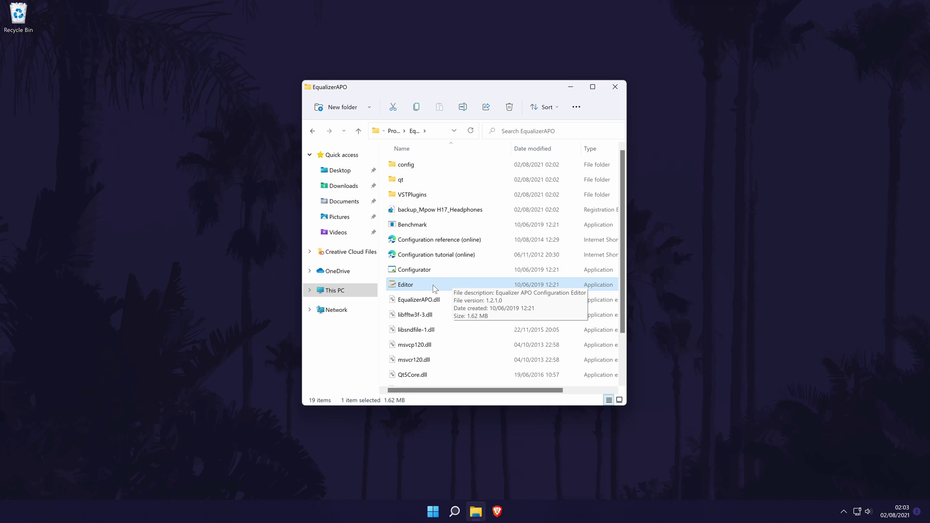
pyautogui.doubleClick(435, 286)
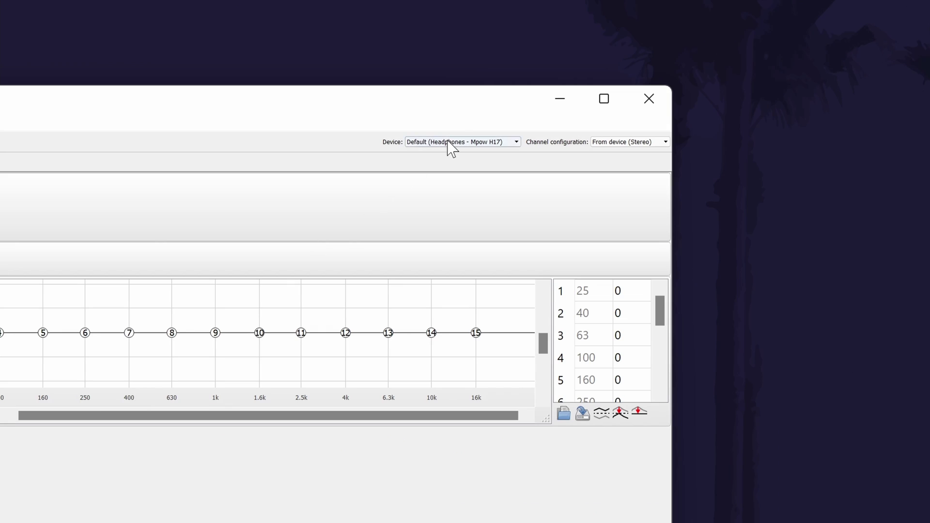
# Keep Default (Headphones - Mpow H17) as the device and delete all filter rows from config.txt
pyautogui.click(603, 79)
pyautogui.click(429, 150)
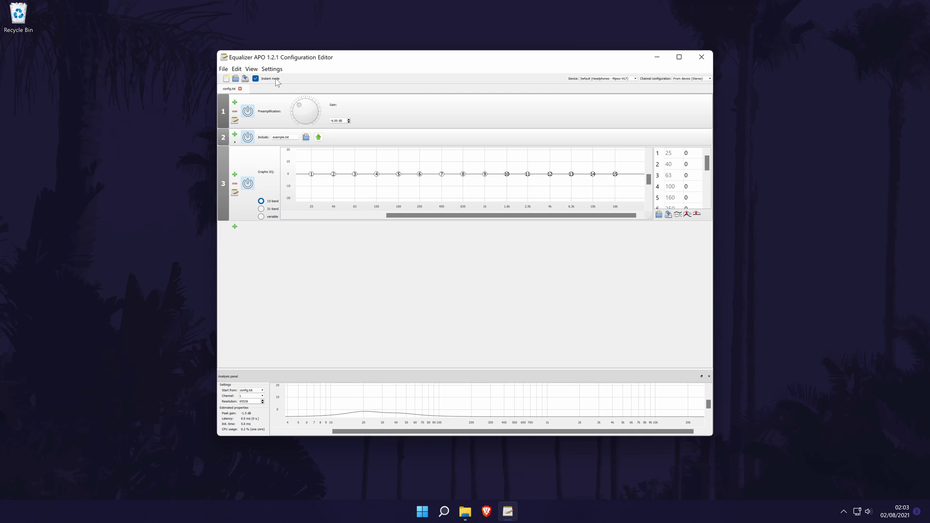
pyautogui.hotkey('ctrl', 'a')
pyautogui.press('Delete')
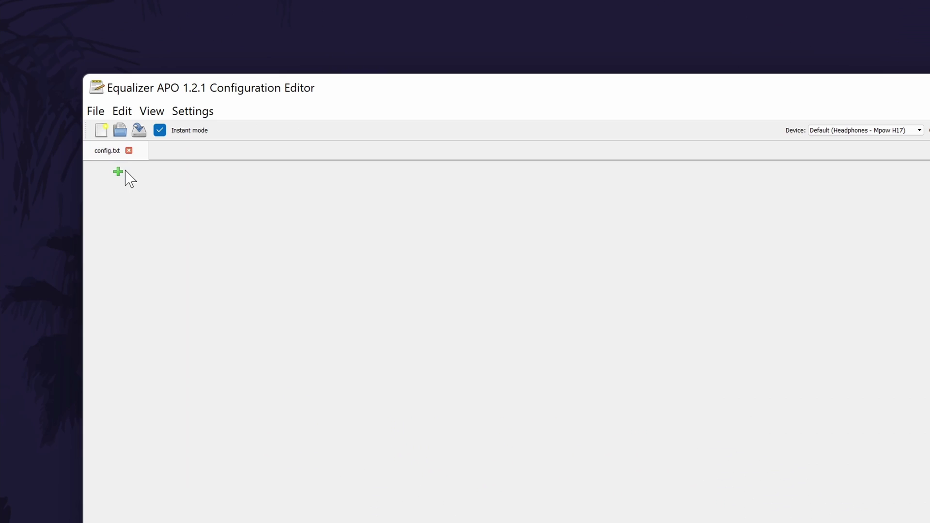
# Add a Basic filters > Preamp filter and set its gain to 5 dB
pyautogui.click(235, 100)
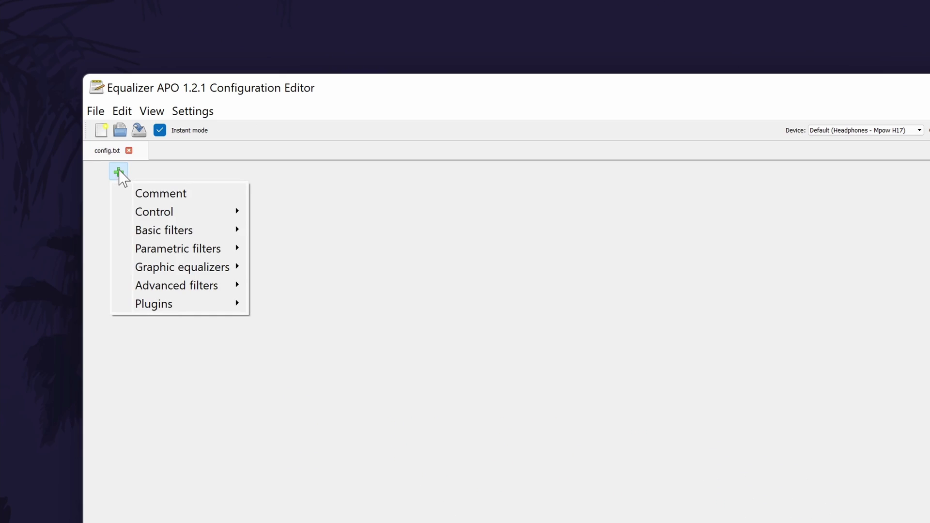
pyautogui.moveTo(193, 232)
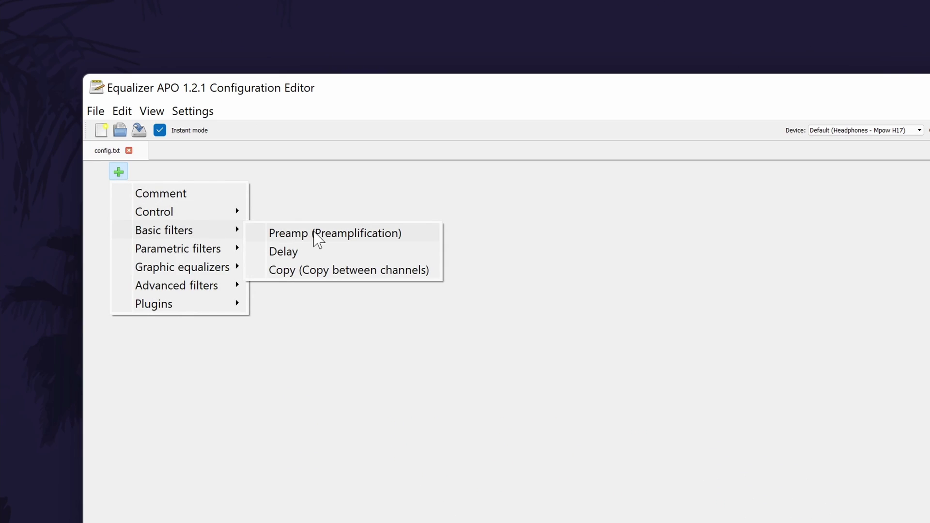
pyautogui.click(349, 234)
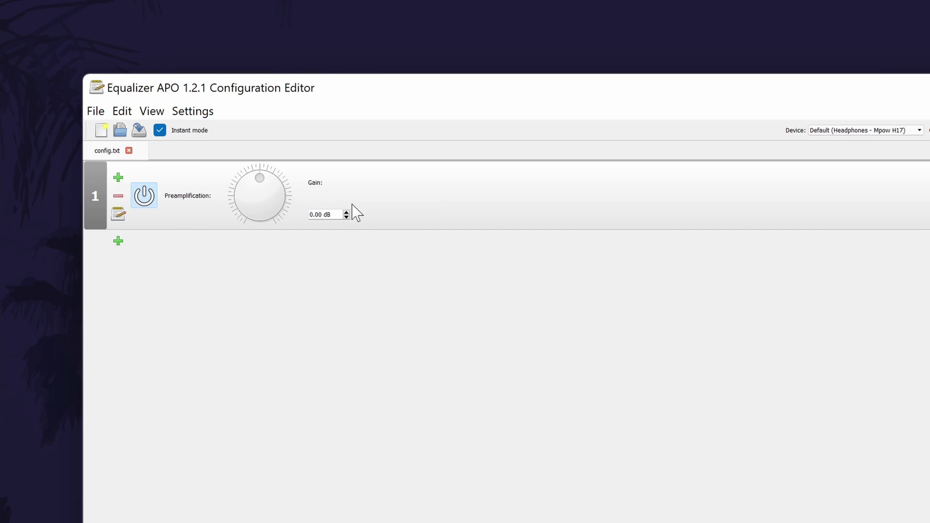
pyautogui.scroll(6, 346, 212)
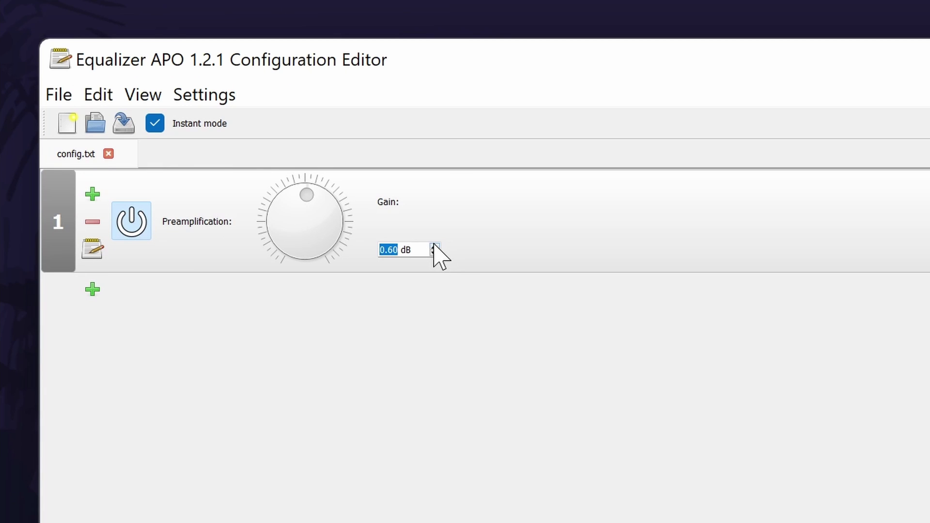
pyautogui.write('5')
pyautogui.press('Return')
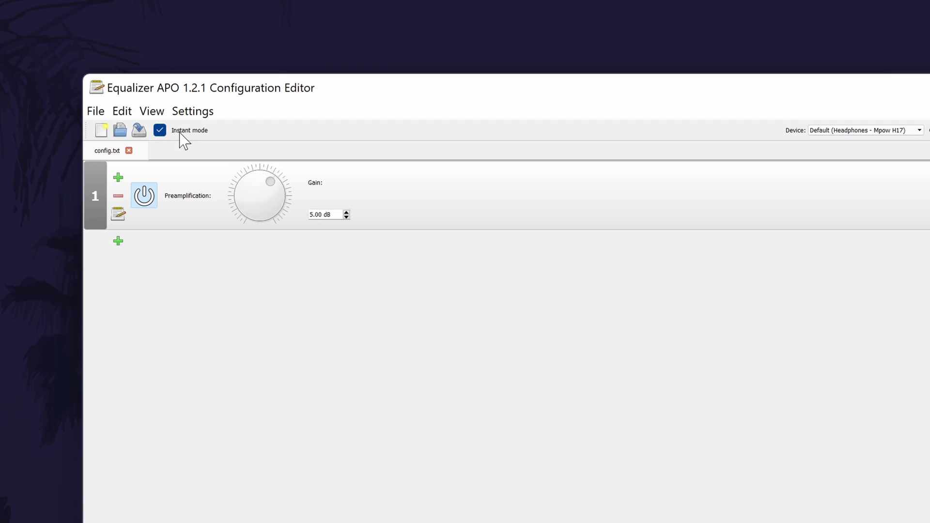
# Save config.txt through File > Save
pyautogui.click(95, 112)
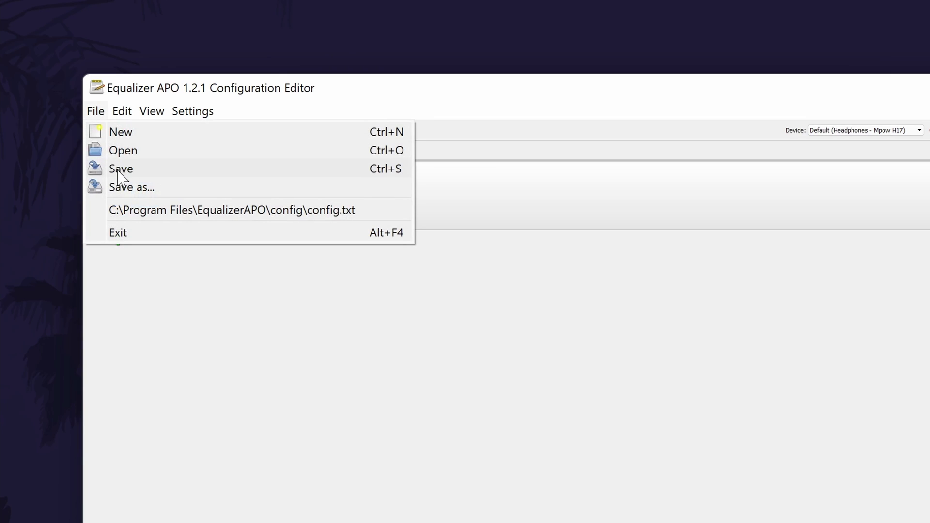
pyautogui.click(143, 170)
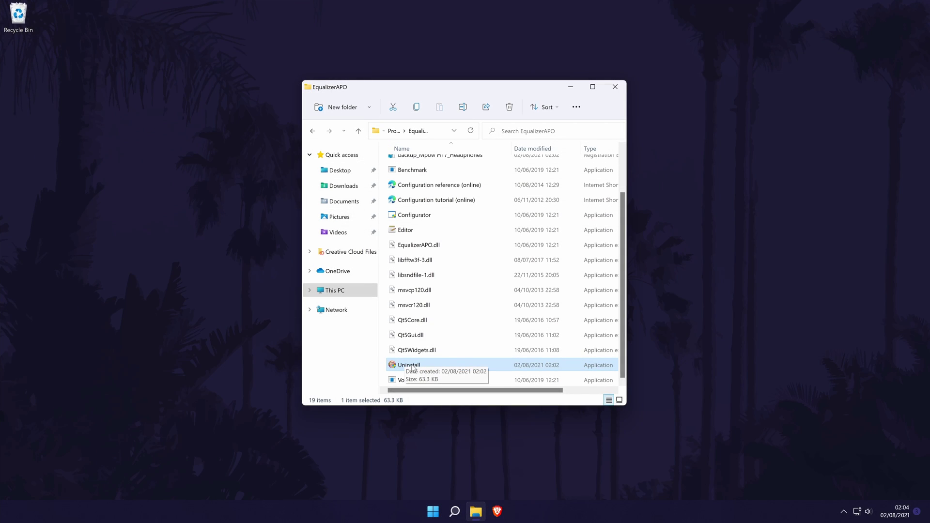
# Launch Uninstall from the EqualizerAPO program folder
pyautogui.doubleClick(411, 365)
# Uninstall Equalizer APO 1.2.1 and close the finished uninstall wizard
pyautogui.click(519, 332)
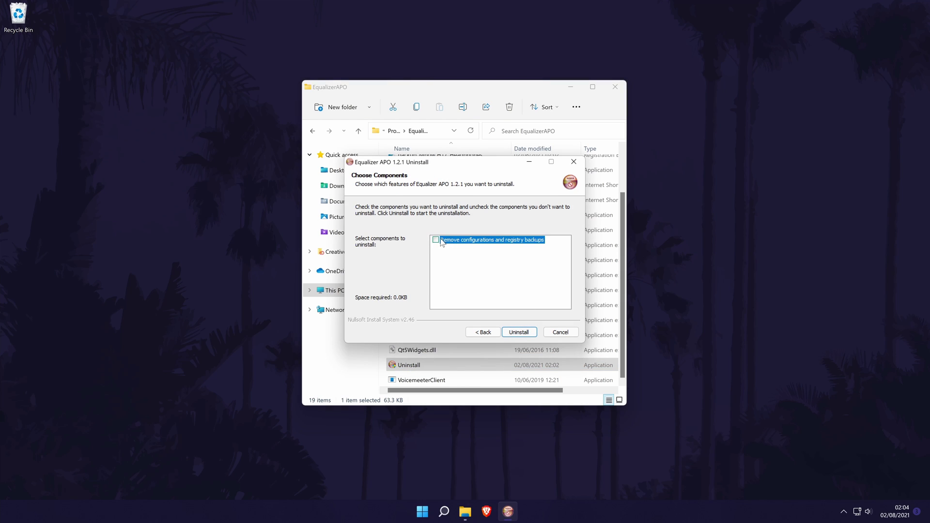
pyautogui.click(519, 331)
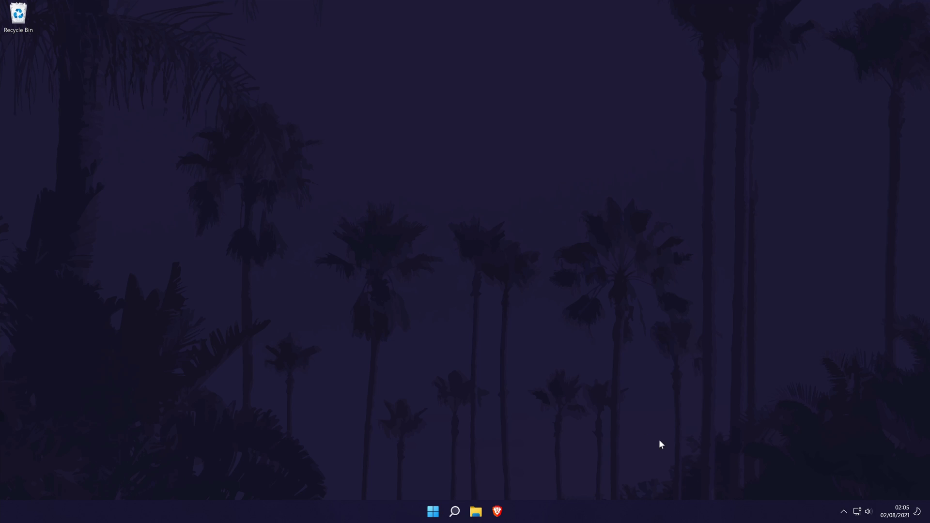
pyautogui.click(452, 512)
pyautogui.write('settings')
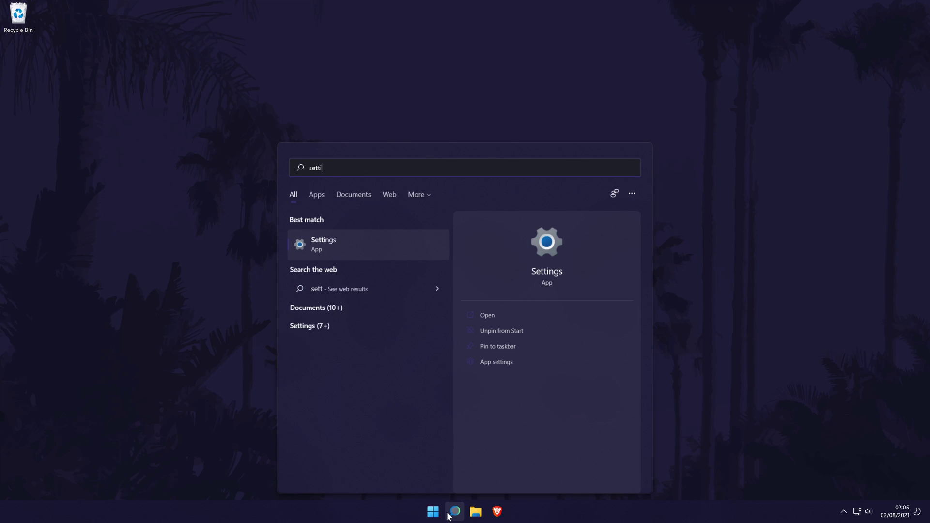
pyautogui.click(337, 242)
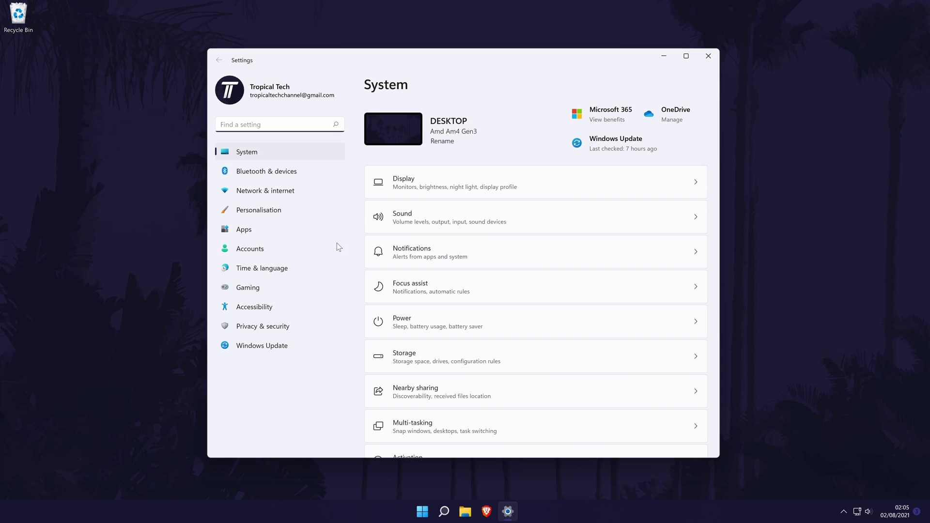
pyautogui.click(265, 153)
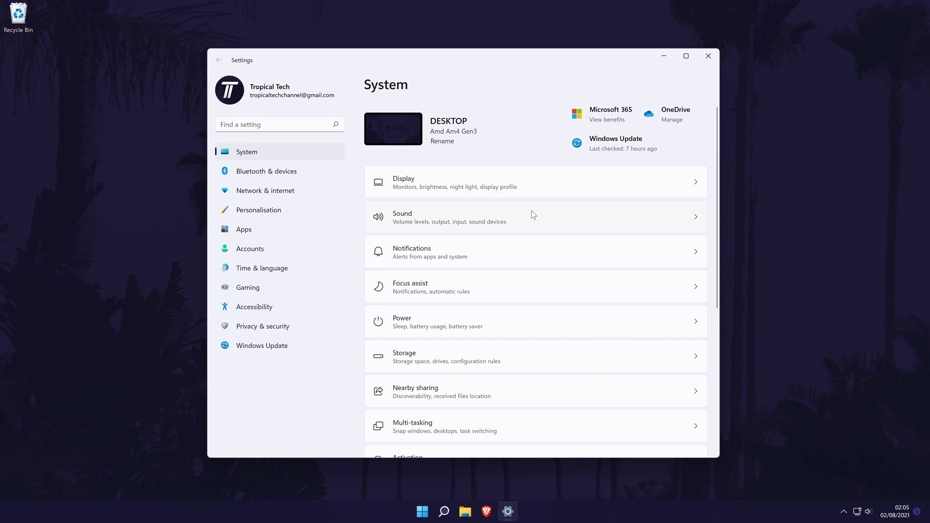
pyautogui.click(631, 214)
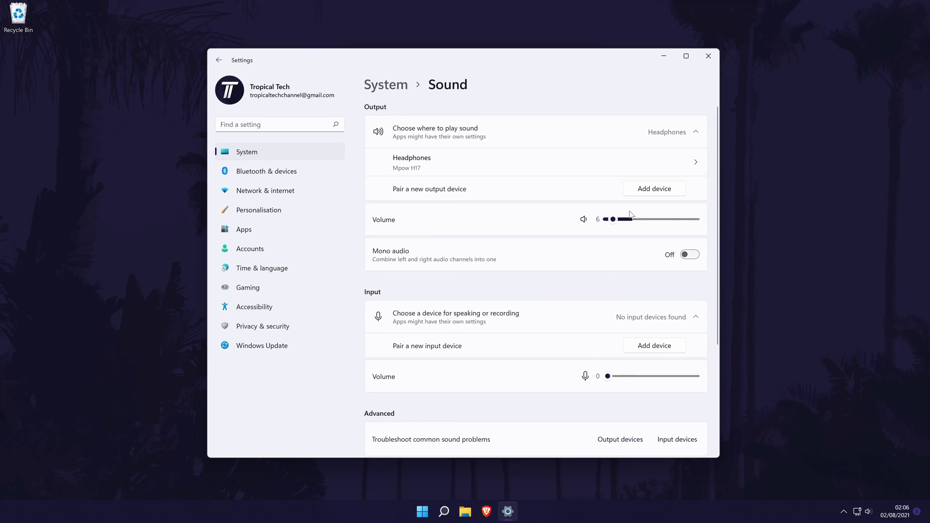
pyautogui.scroll(-3, 451, 293)
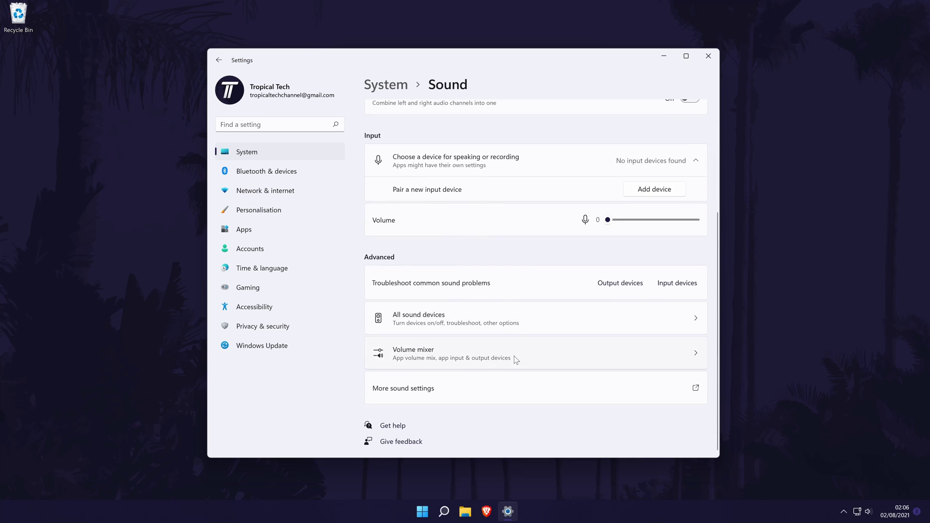
pyautogui.click(488, 356)
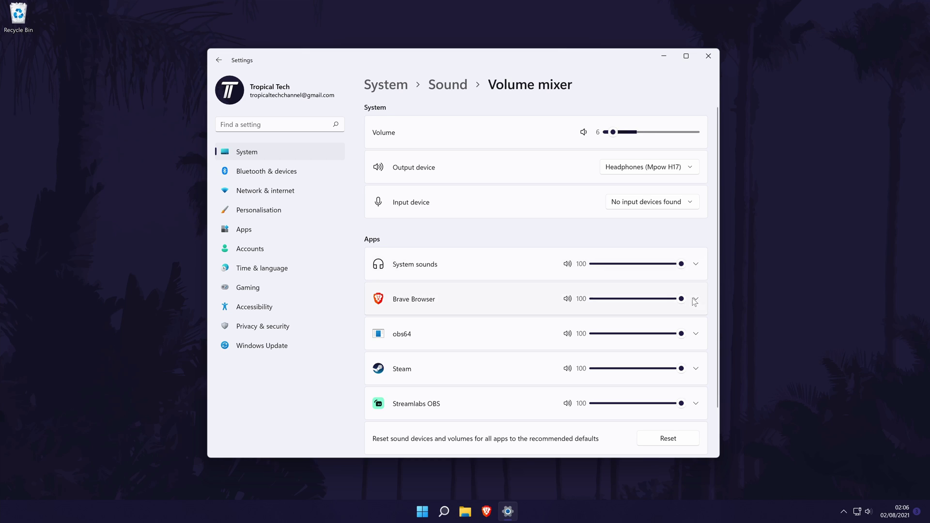
pyautogui.moveTo(681, 299)
pyautogui.mouseDown()
pyautogui.moveTo(669, 299)
pyautogui.moveTo(681, 301)
pyautogui.mouseUp()
pyautogui.moveTo(678, 372); pyautogui.dragTo(699, 372)
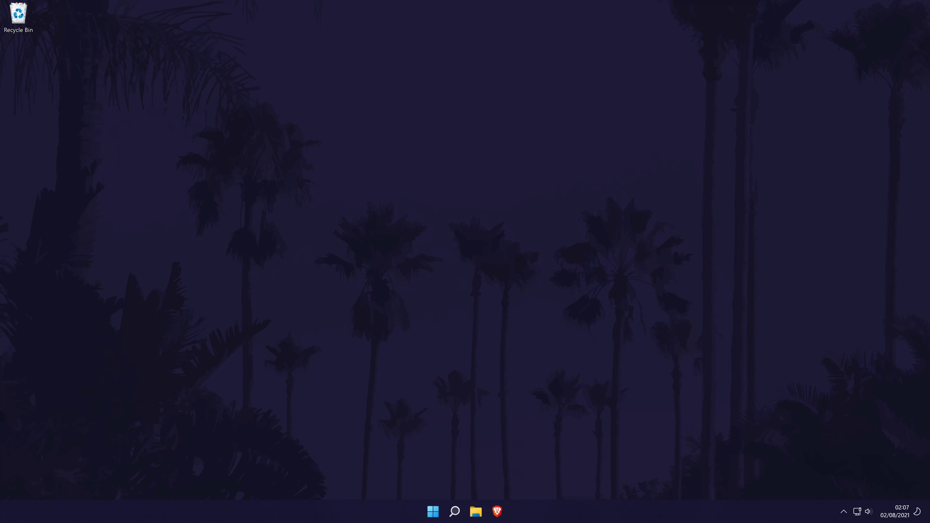
# Open Windows Settings from search and go to the System page
pyautogui.click(455, 511)
pyautogui.write('settings')
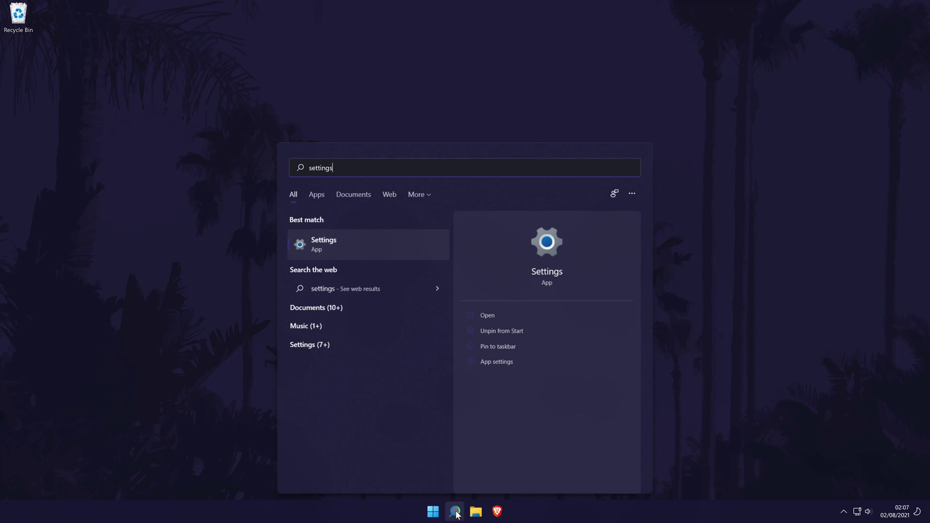
pyautogui.click(338, 245)
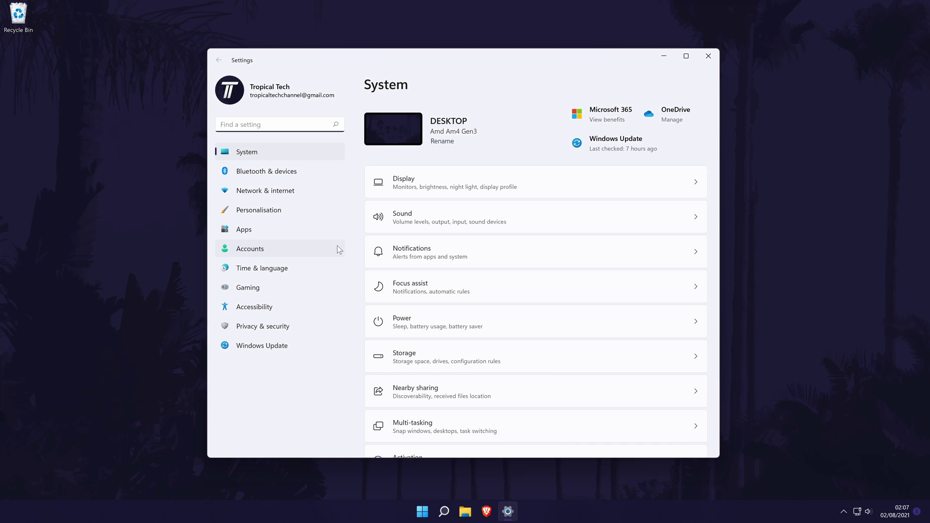
pyautogui.click(276, 152)
# Under Troubleshoot > Other troubleshooters, run Playing Audio and continue with the chosen device
pyautogui.scroll(-3, 497, 213)
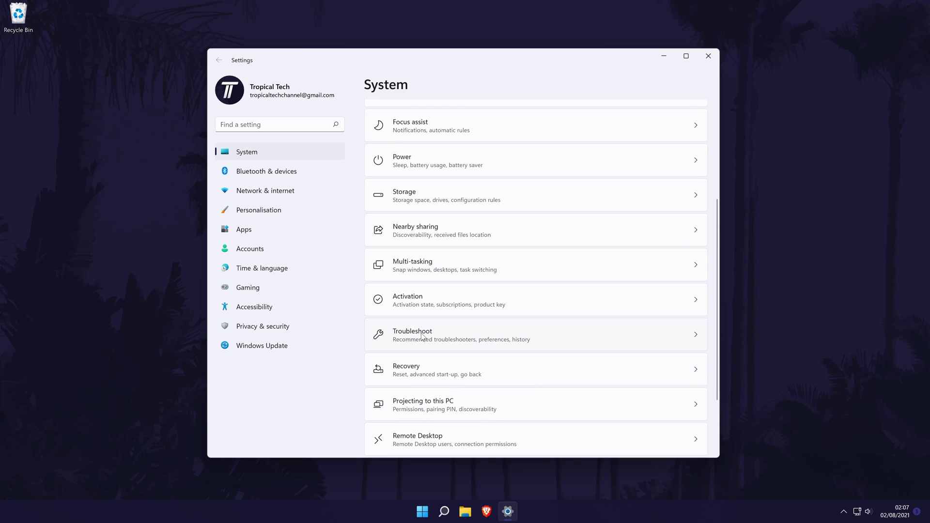
pyautogui.click(479, 334)
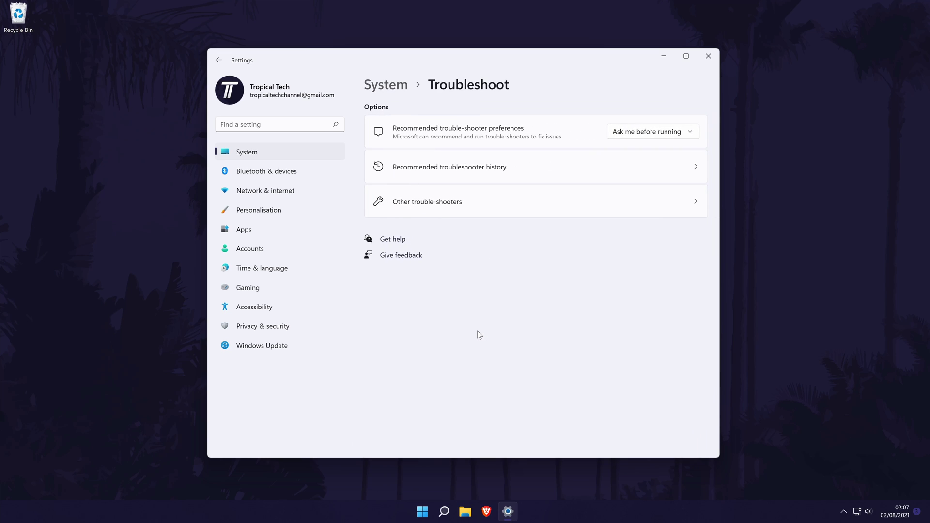
pyautogui.click(448, 202)
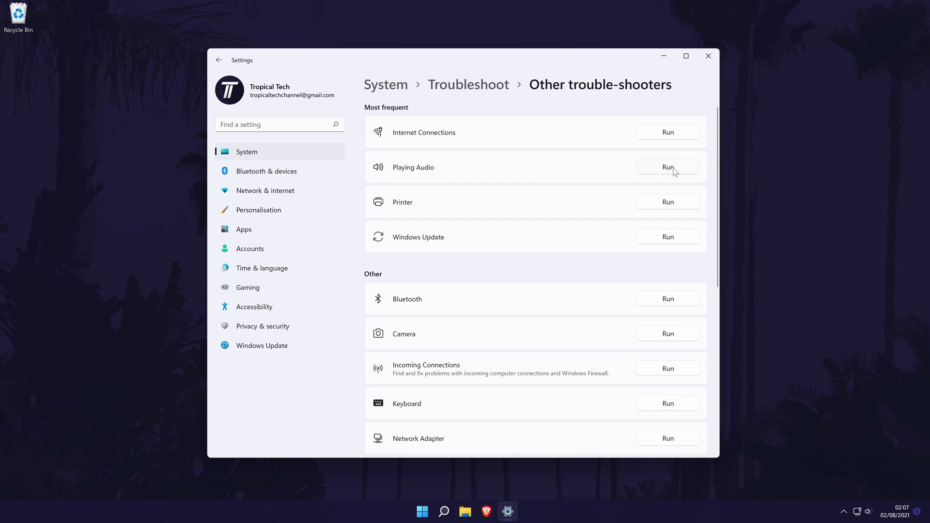
pyautogui.click(668, 167)
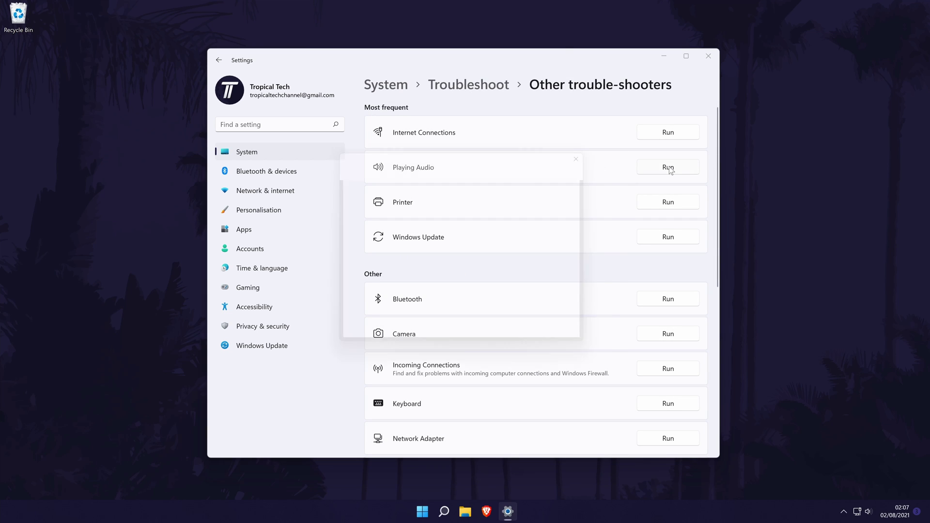
pyautogui.click(543, 345)
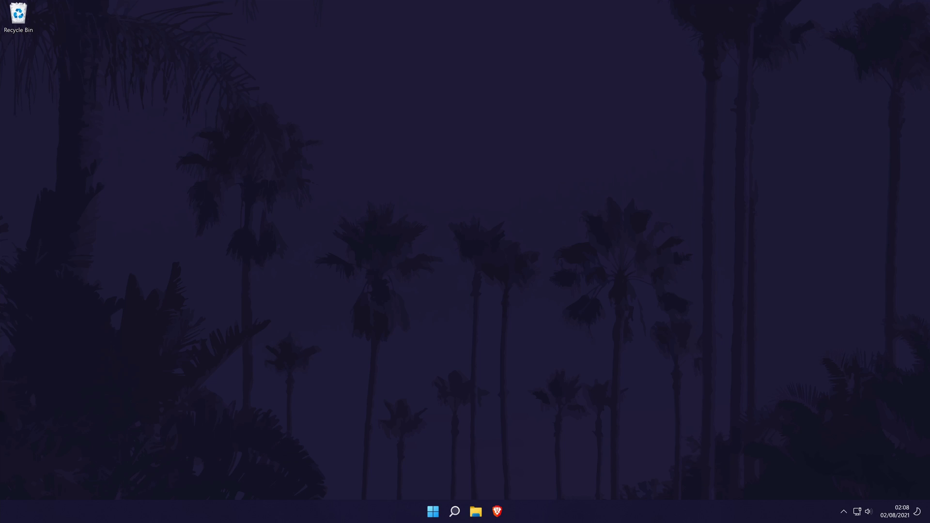
pyautogui.press('super')
pyautogui.write('settings')
pyautogui.click(342, 246)
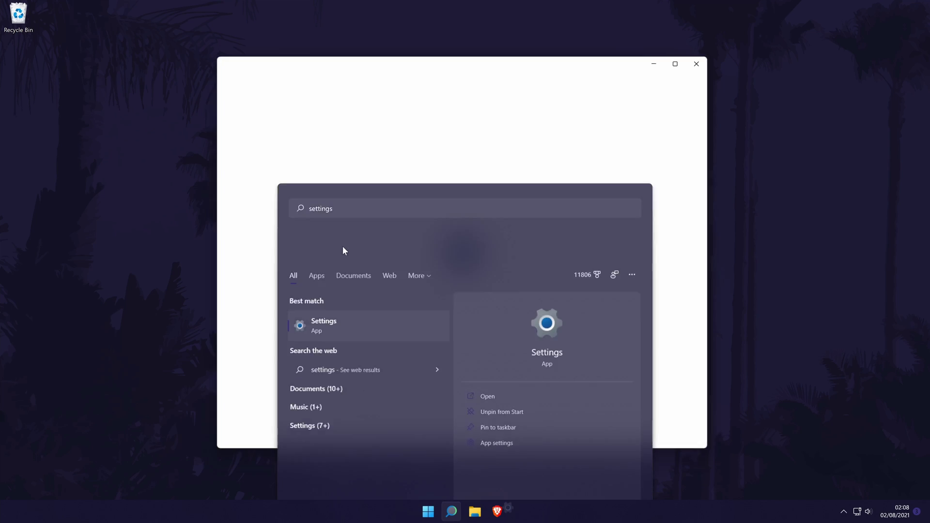
pyautogui.click(418, 215)
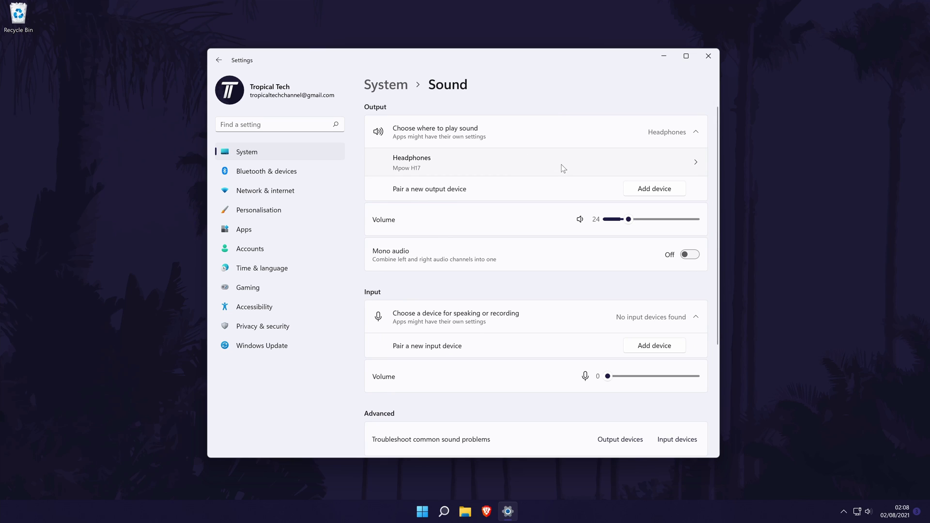
pyautogui.click(562, 168)
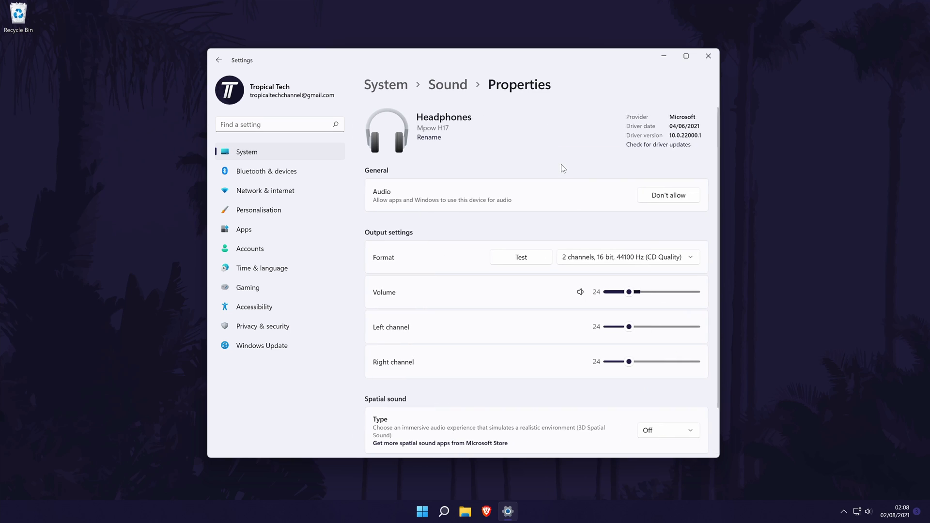
pyautogui.scroll(-2, 624, 235)
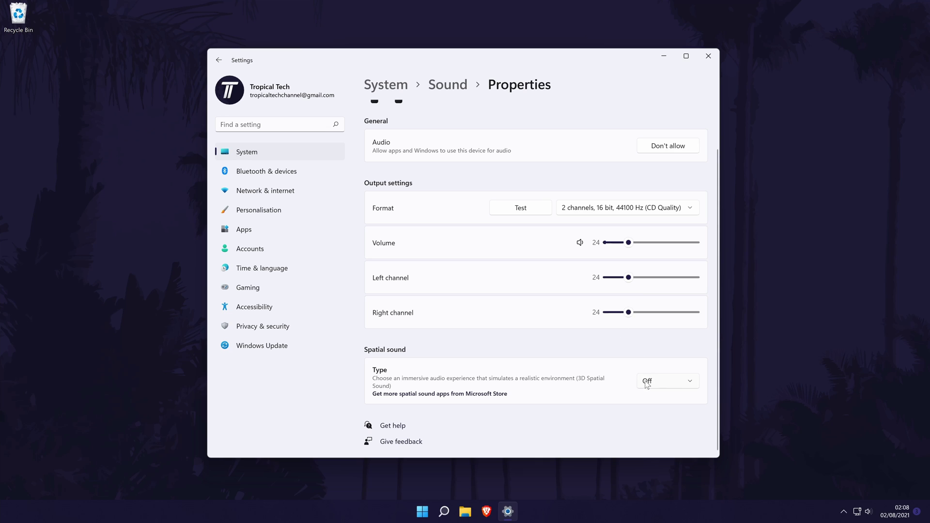
pyautogui.click(647, 382)
pyautogui.click(649, 357)
pyautogui.hotkey('alt', 'F4')
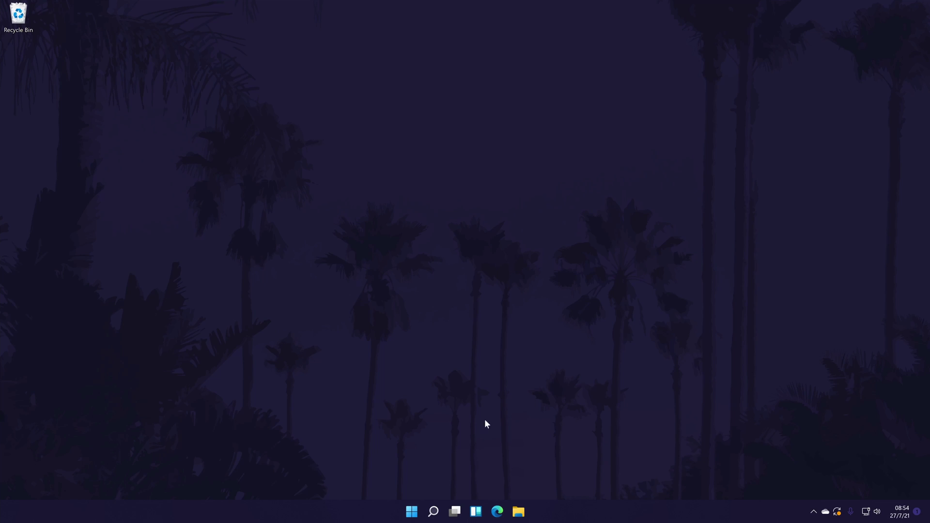
# Open Control Panel from search and go to Hardware and Sound
pyautogui.click(434, 512)
pyautogui.write('control')
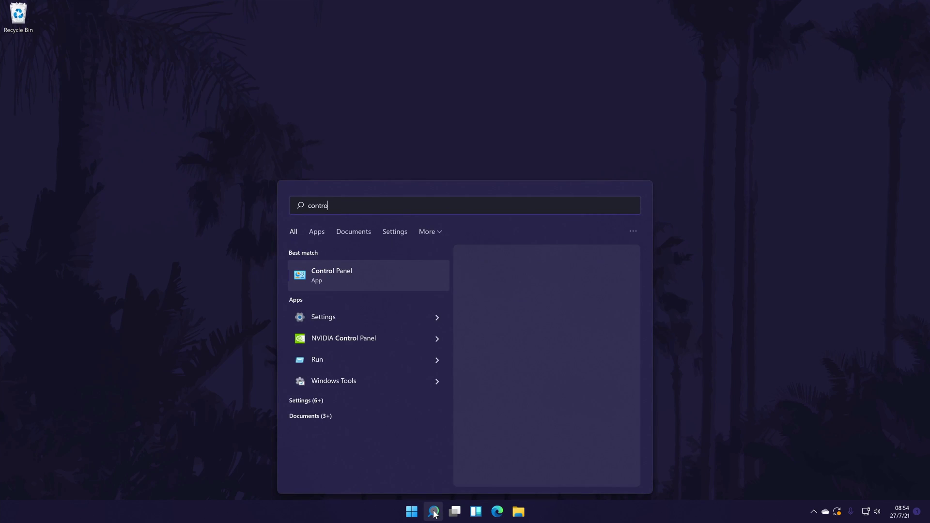
pyautogui.click(332, 276)
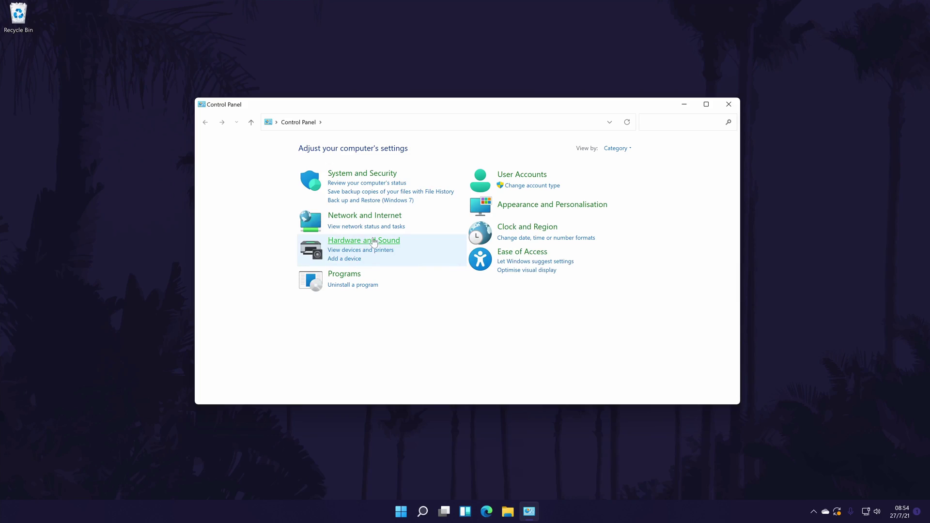
pyautogui.click(362, 242)
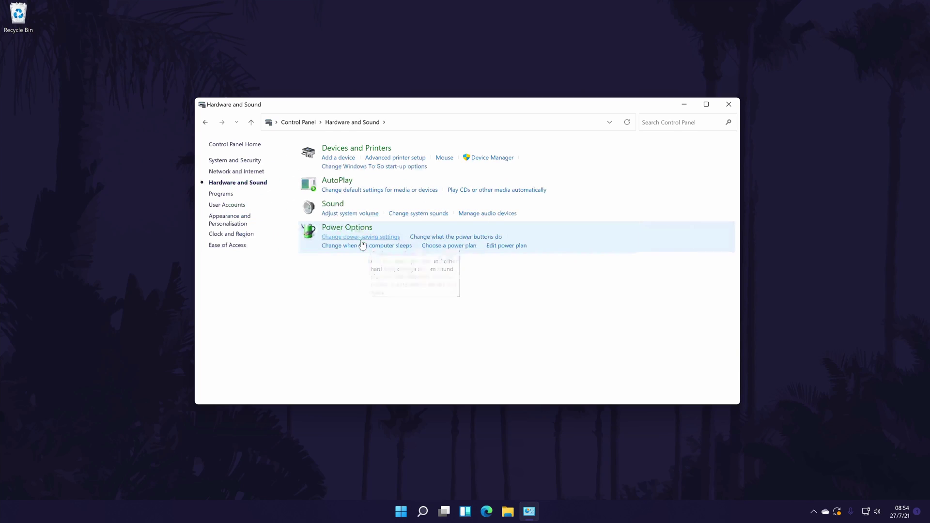
# Open the Sound dialog's Playback list and the Headphones 1 Properties
pyautogui.click(331, 206)
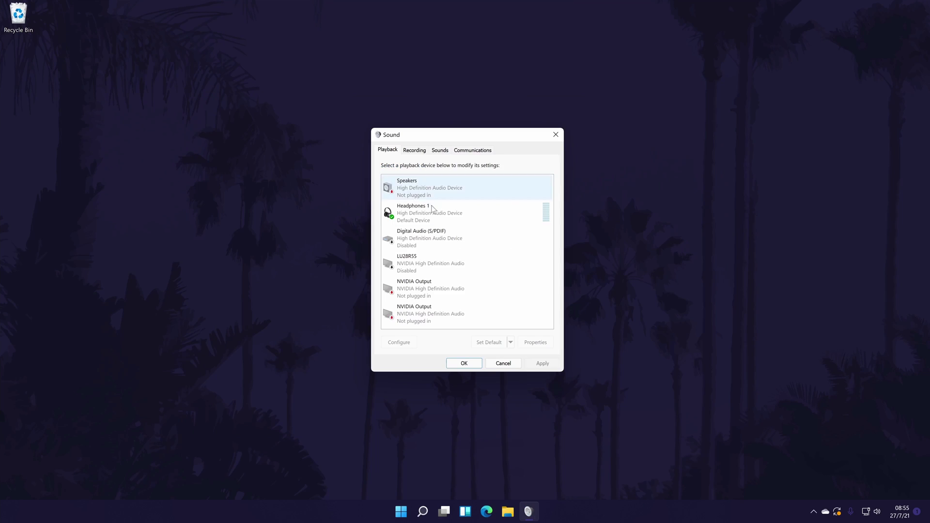
pyautogui.click(422, 209)
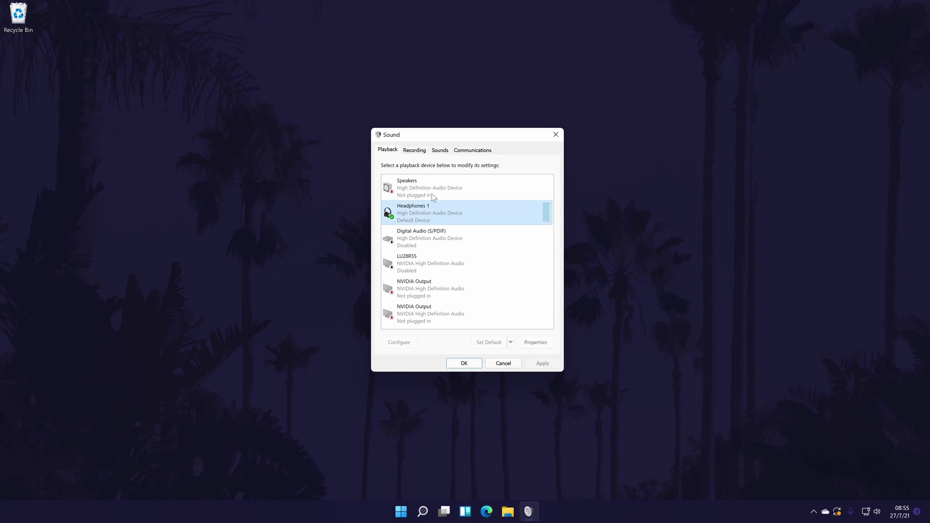
pyautogui.click(396, 150)
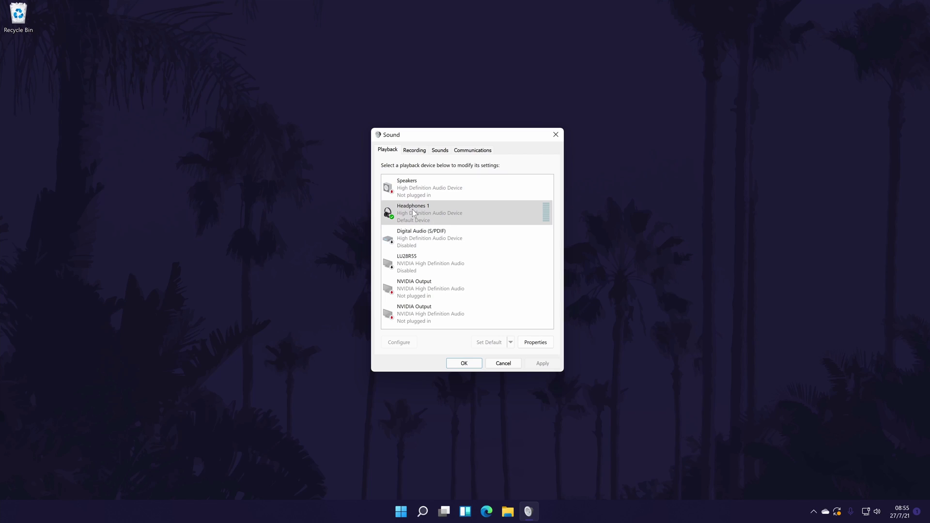
pyautogui.click(445, 209)
pyautogui.doubleClick(426, 210)
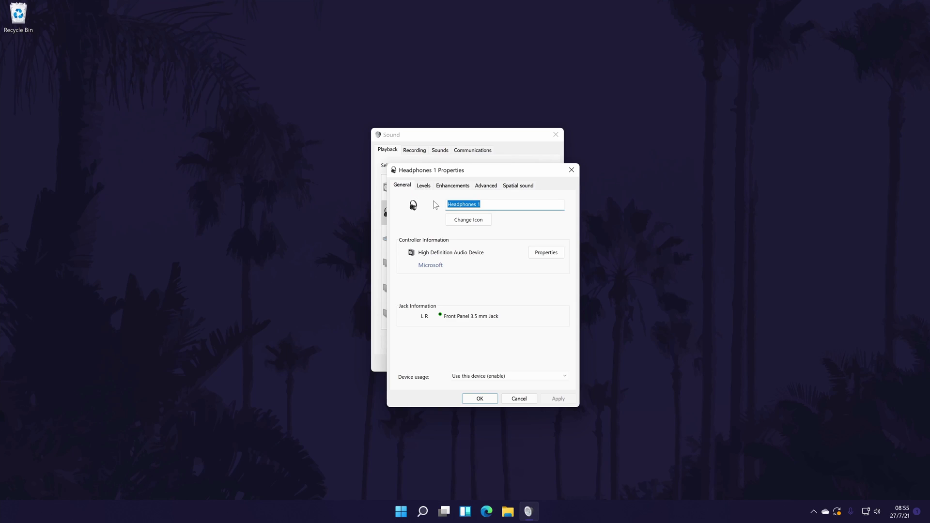
# Tick Bass Boost on the Headphones 1 Enhancements tab
pyautogui.click(452, 186)
pyautogui.click(405, 235)
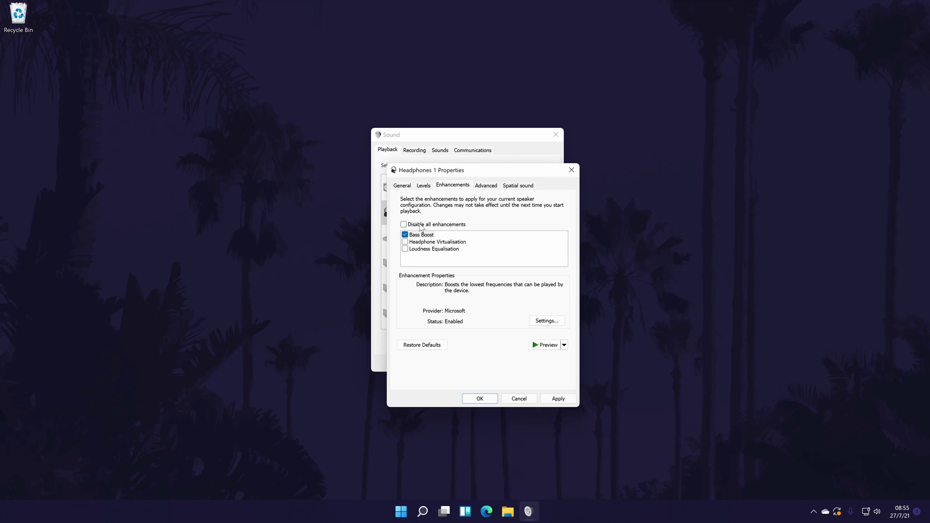
pyautogui.click(422, 234)
# In Bass Boost settings, keep Frequency at 80 Hz, review Boost Level options, and confirm
pyautogui.click(536, 321)
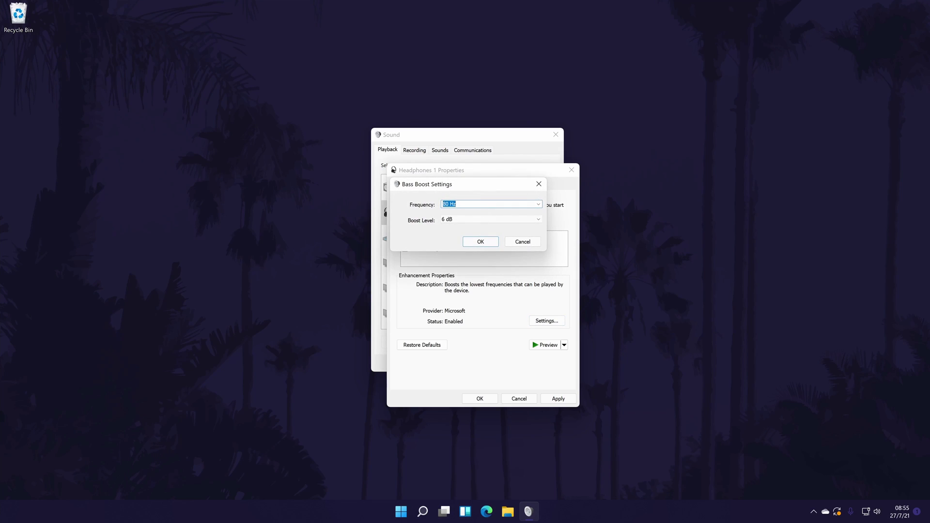
pyautogui.click(533, 205)
pyautogui.click(536, 206)
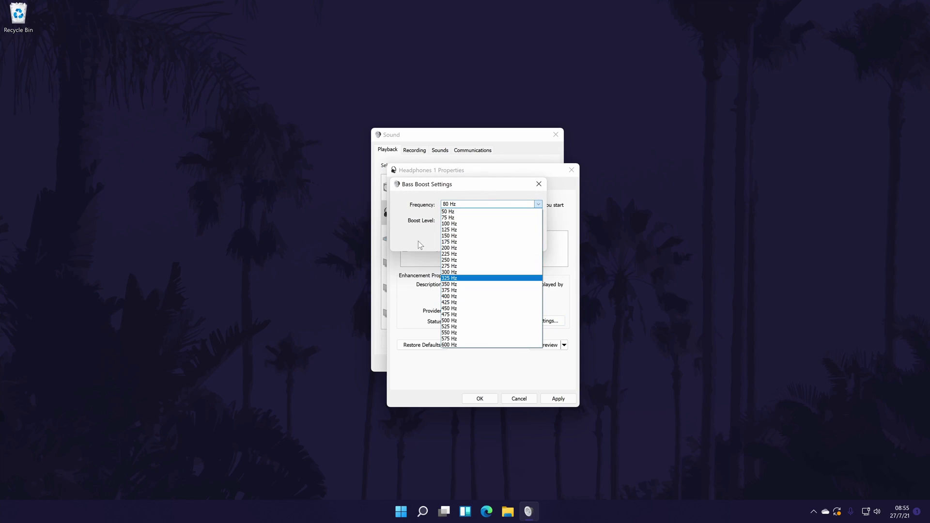
pyautogui.click(395, 198)
pyautogui.press('Tab')
pyautogui.hotkey('alt', 'Down')
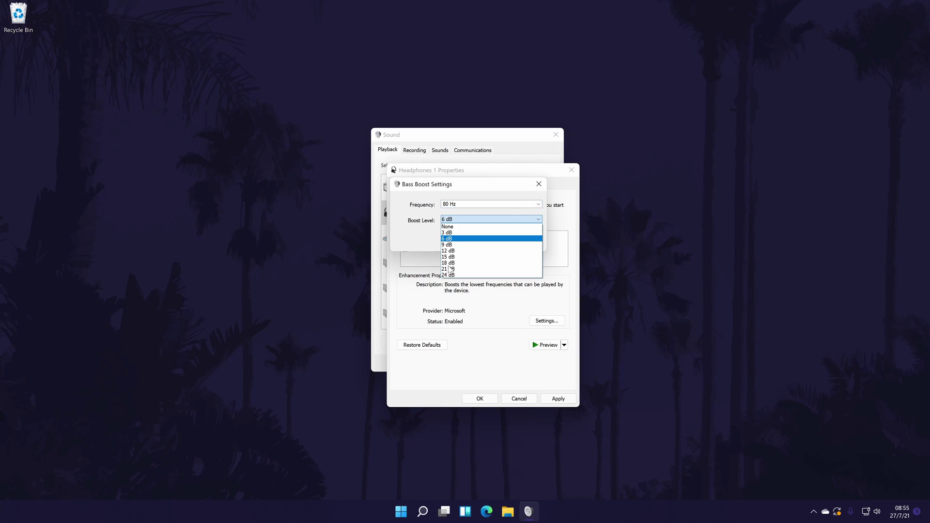
pyautogui.press('Up')
pyautogui.press('Up')
pyautogui.press('Return')
pyautogui.click(479, 239)
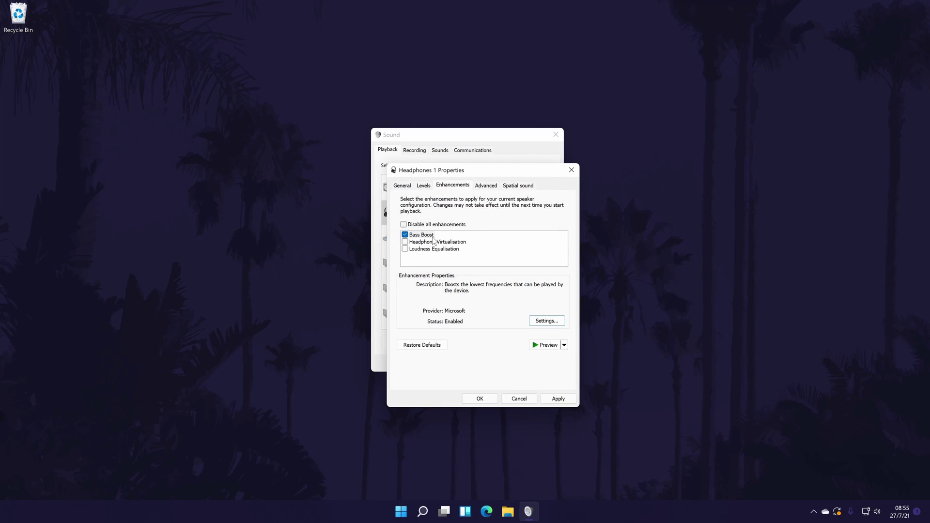